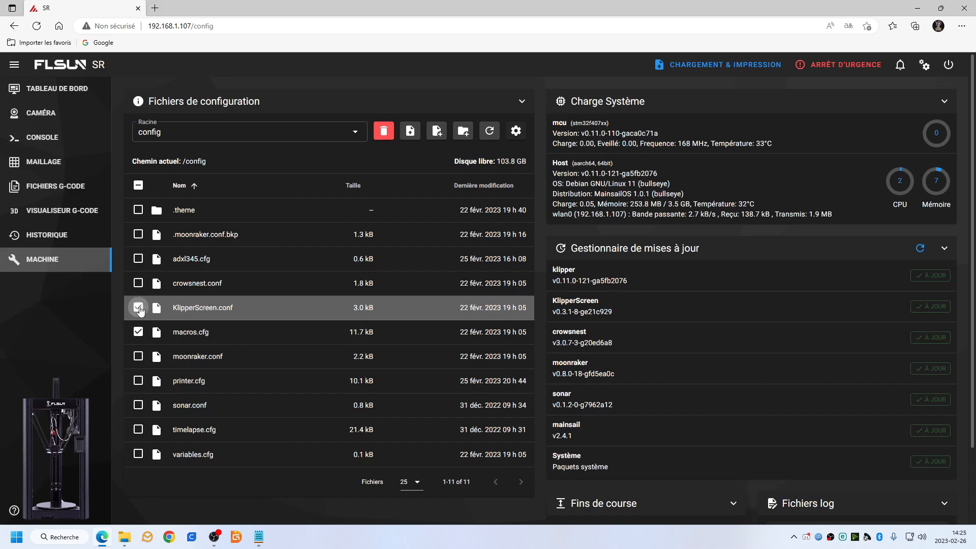
Deselect KlipperScreen.conf and macros.cfg, then download adxl345.cfg, macros.cfg and printer.cfg from the printer's config folder.
click(137, 307)
click(137, 332)
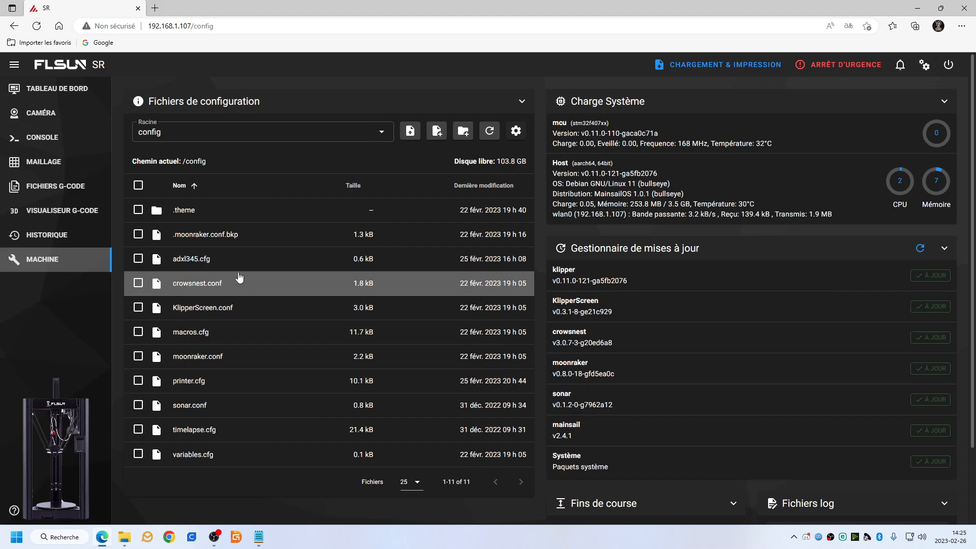
right_click(191, 257)
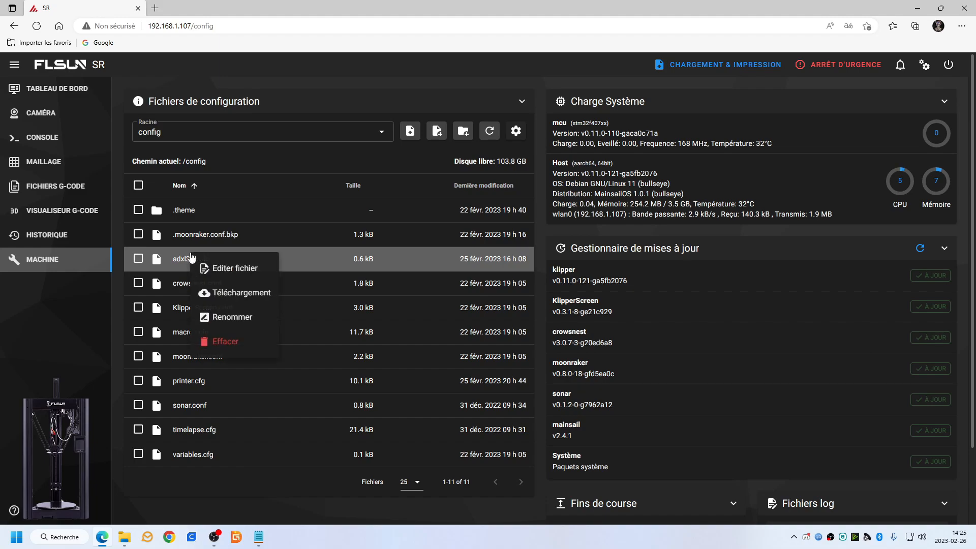
click(223, 292)
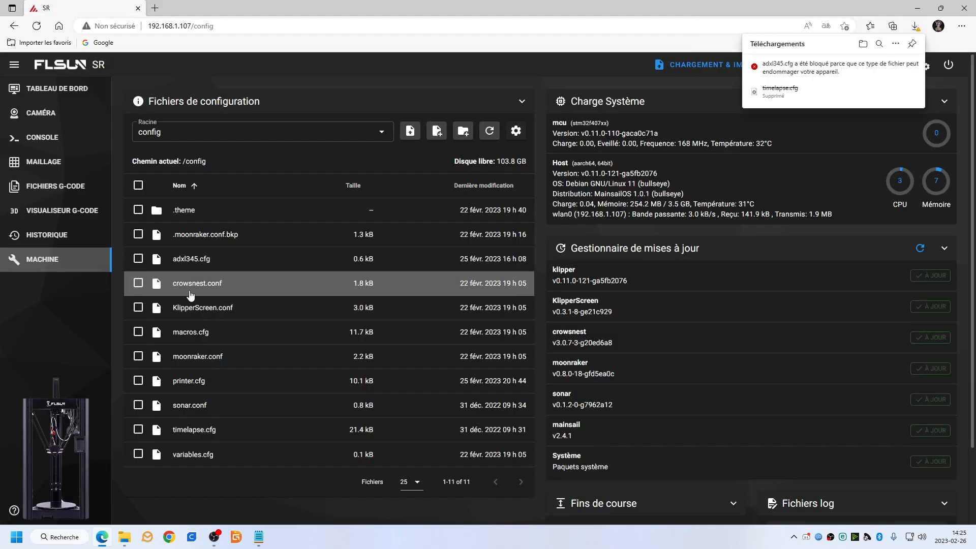
right_click(199, 334)
click(244, 371)
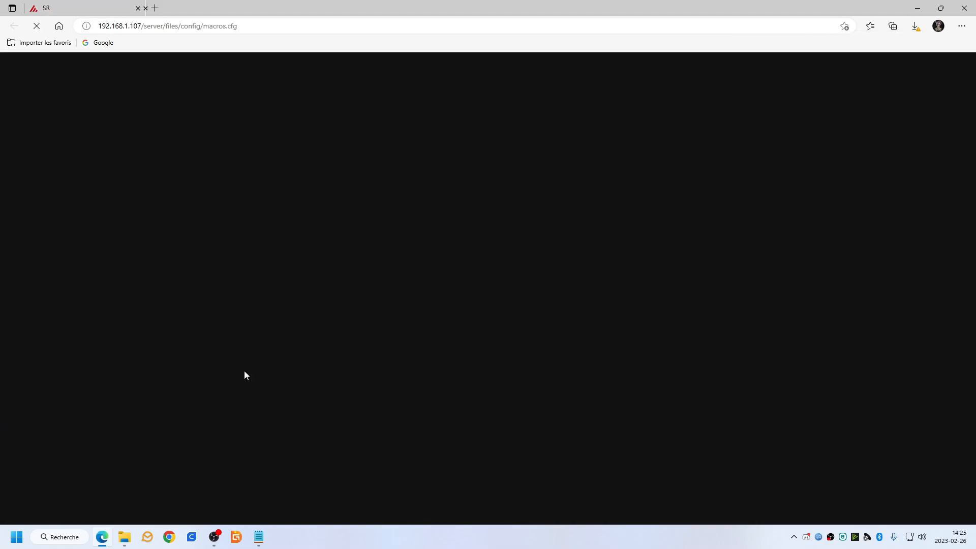
right_click(200, 385)
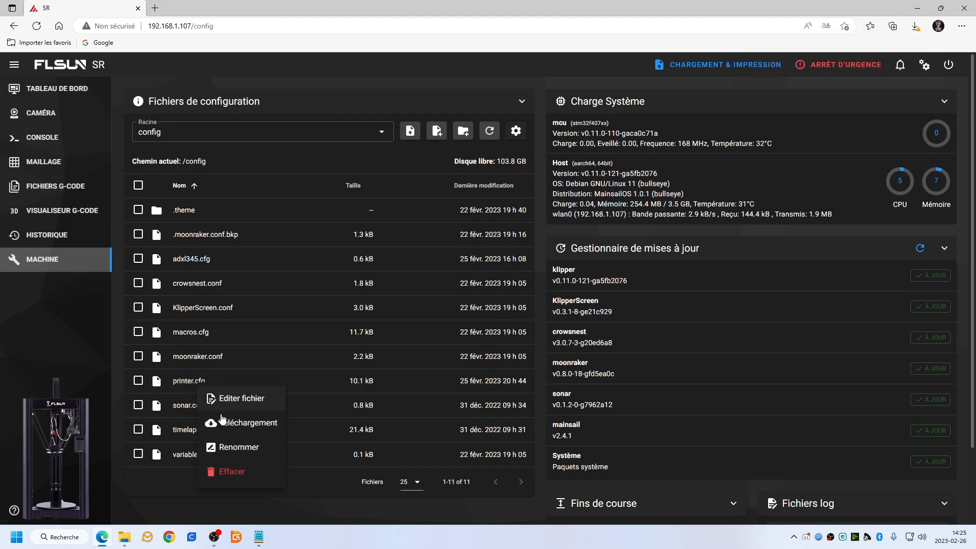
click(235, 421)
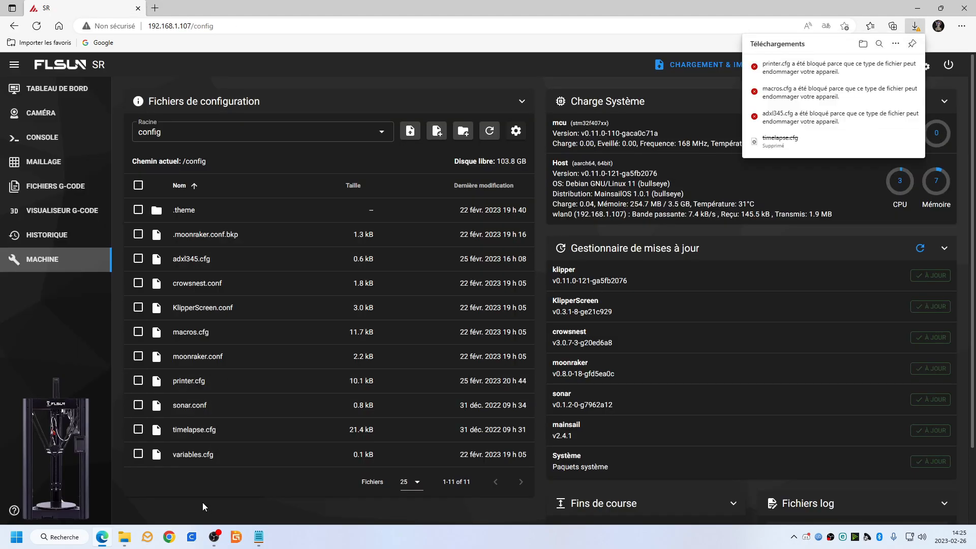
Switch to File Explorer and check the Downloads folder for the downloaded configuration files.
mouse_move(125, 537)
click(182, 497)
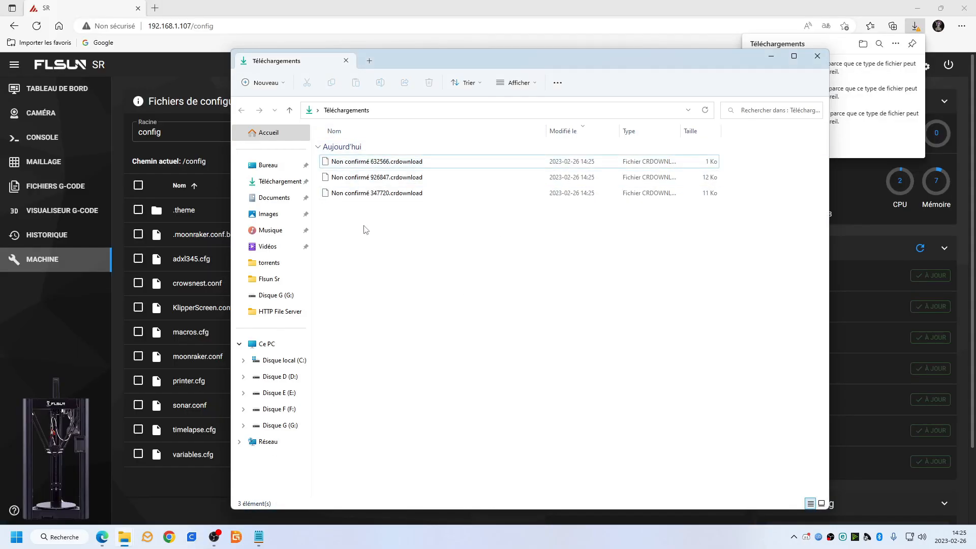
drag(452, 227, 418, 220)
Keep the blocked downloads printer.cfg, macros.cfg and adxl345.cfg on the browser's downloads page, and close that page.
click(777, 43)
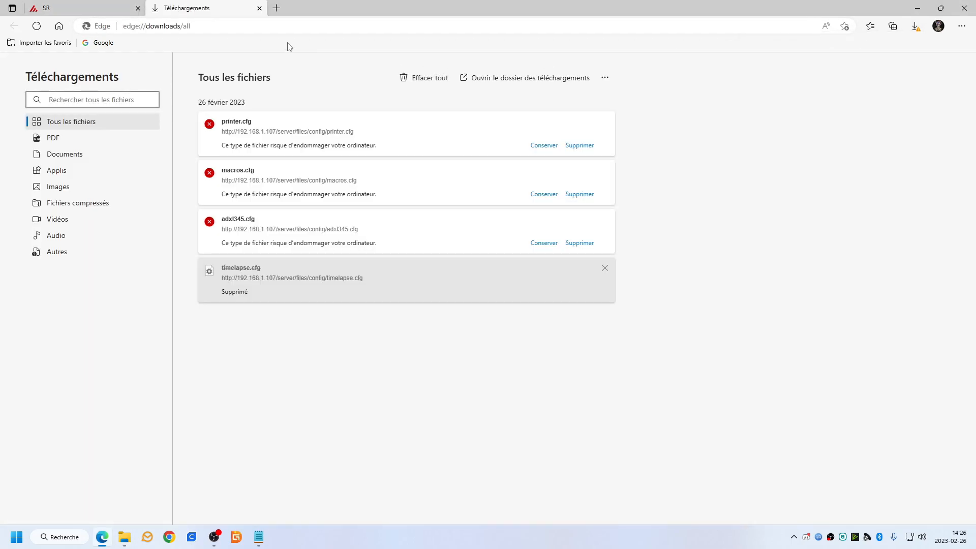
click(544, 145)
click(544, 195)
click(544, 243)
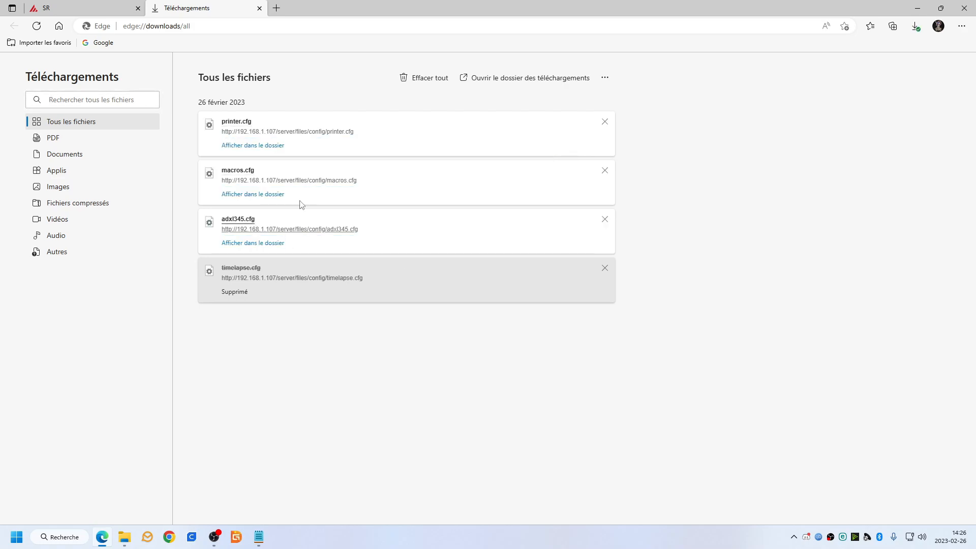
click(259, 8)
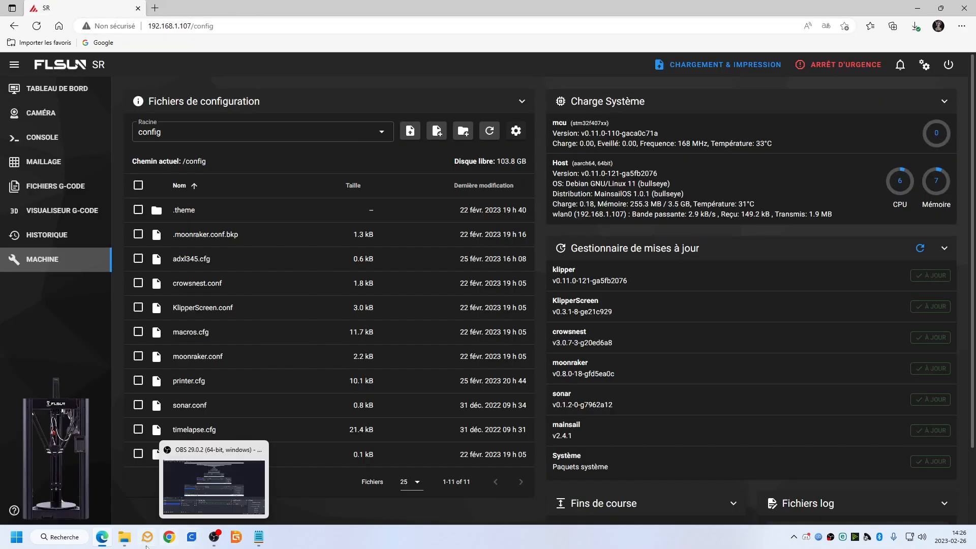
Switch to File Explorer and examine printer.cfg, macros.cfg and adxl345.cfg in the Downloads folder.
click(160, 473)
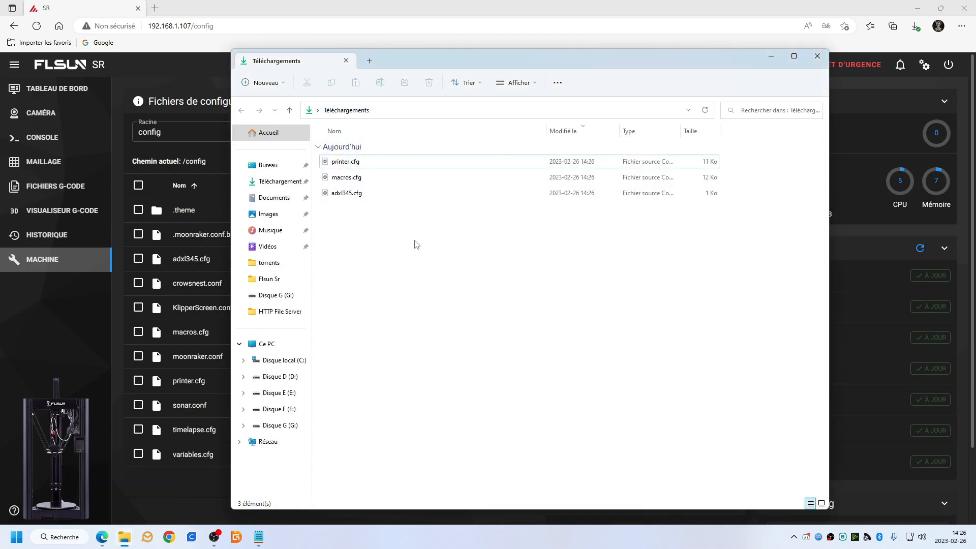
drag(416, 244, 364, 168)
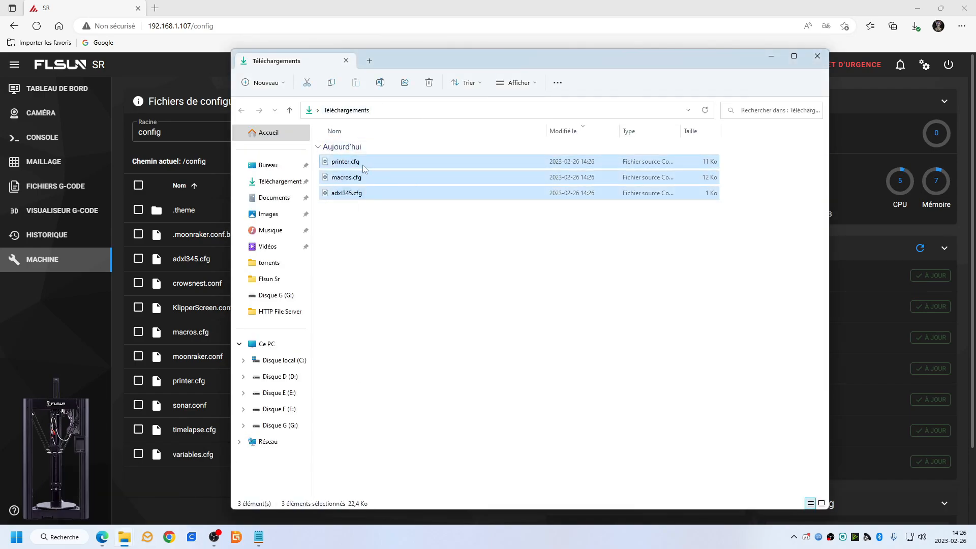
click(386, 235)
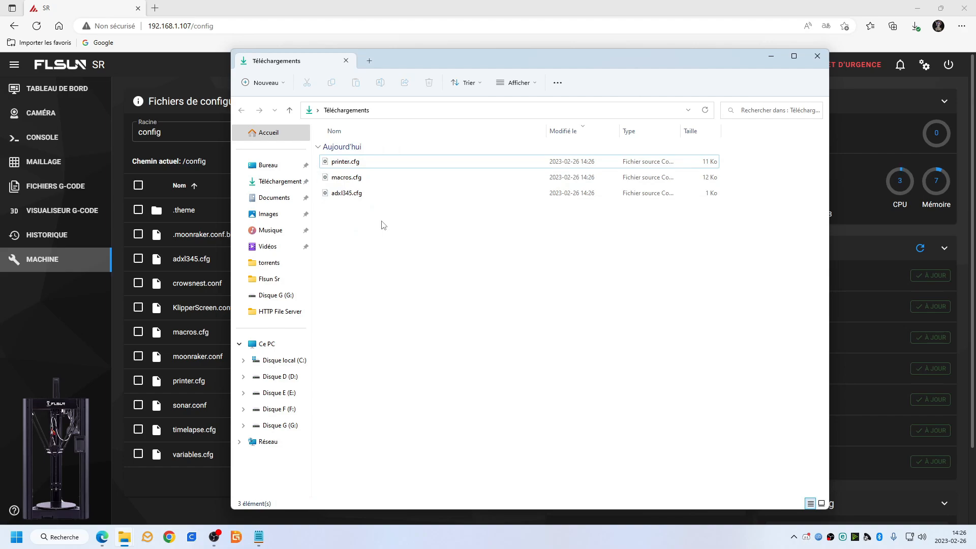
drag(404, 52, 612, 48)
mouse_move(594, 238)
mouse_down()
mouse_move(553, 154)
mouse_move(557, 161)
mouse_move(283, 197)
mouse_move(273, 200)
mouse_move(286, 227)
mouse_up()
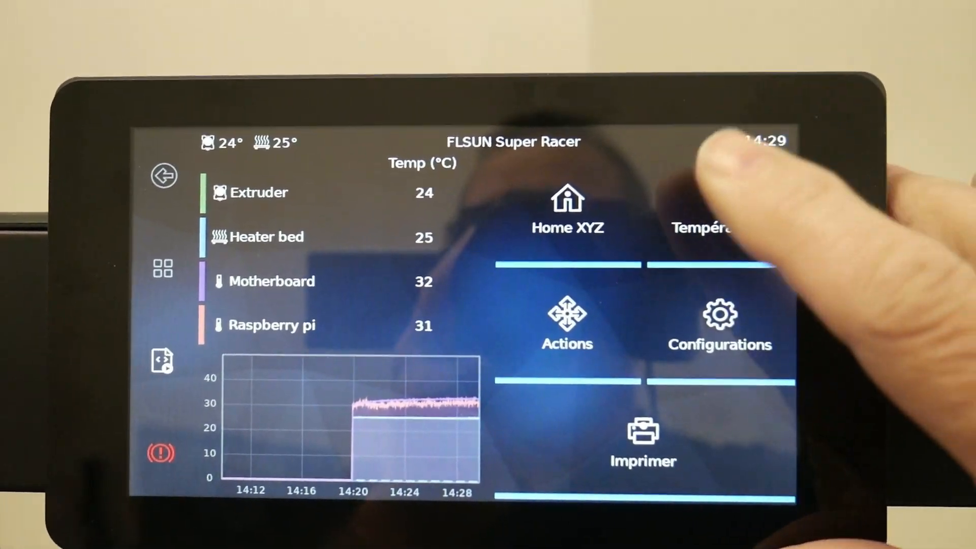
click(706, 321)
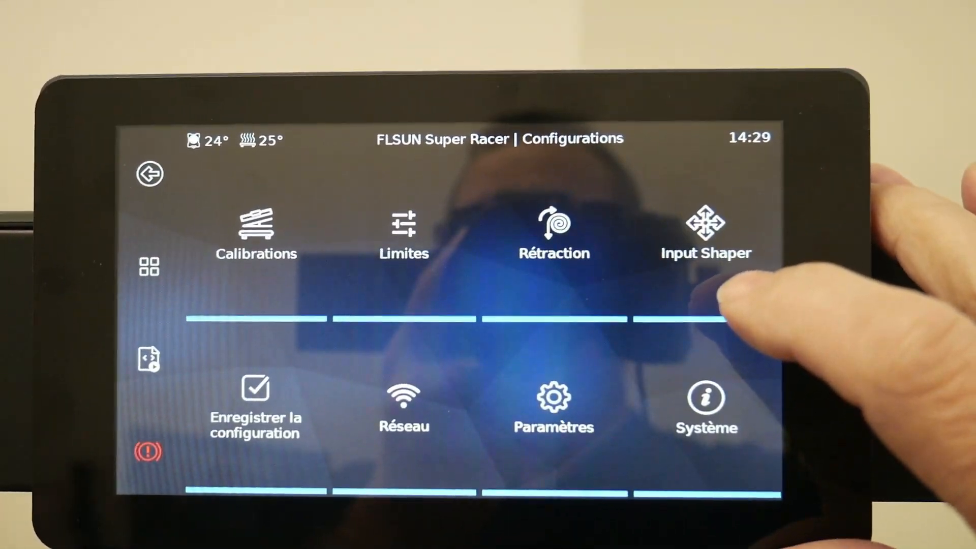
click(684, 401)
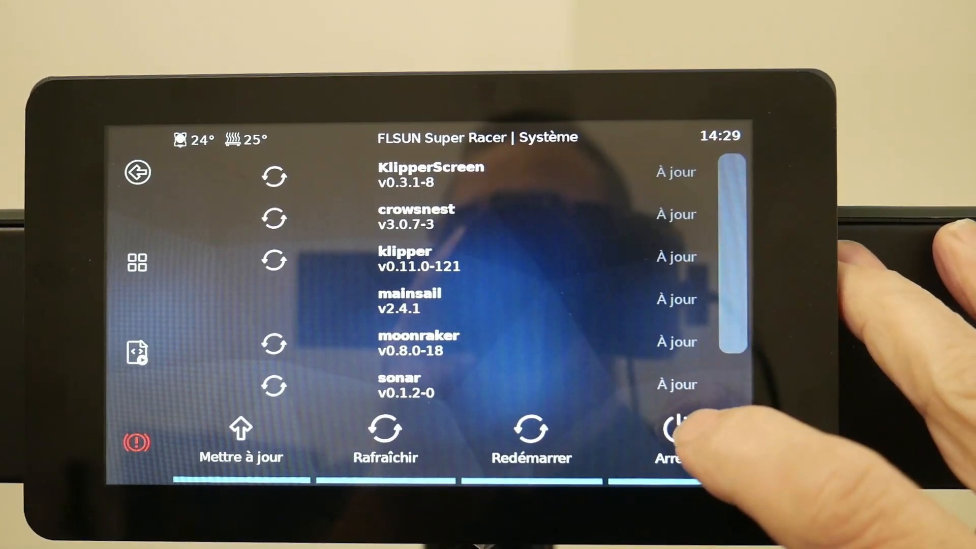
click(684, 442)
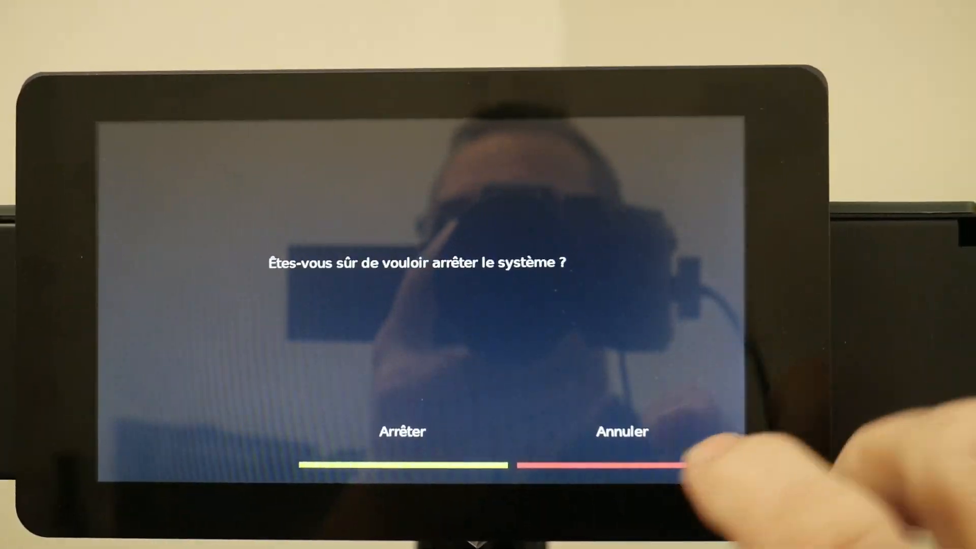
click(397, 409)
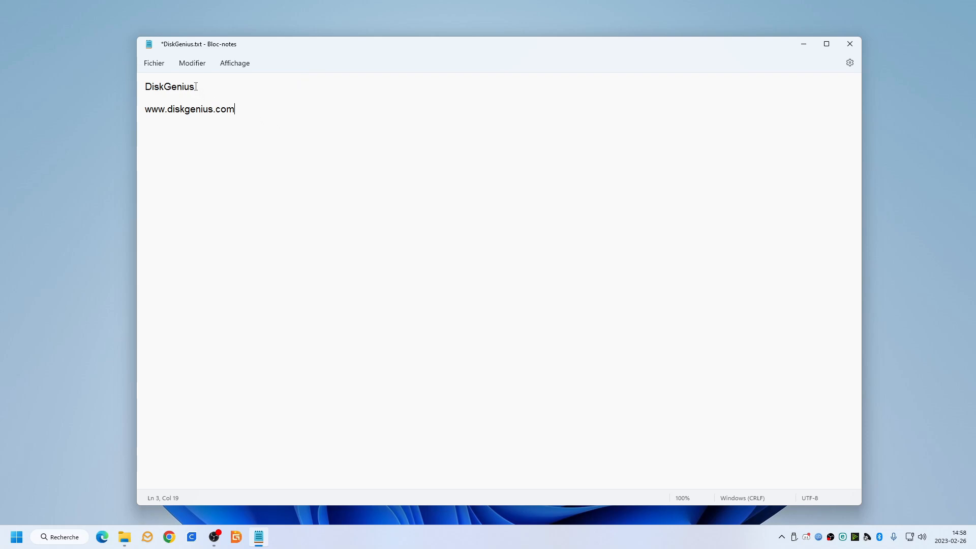
drag(196, 87, 145, 87)
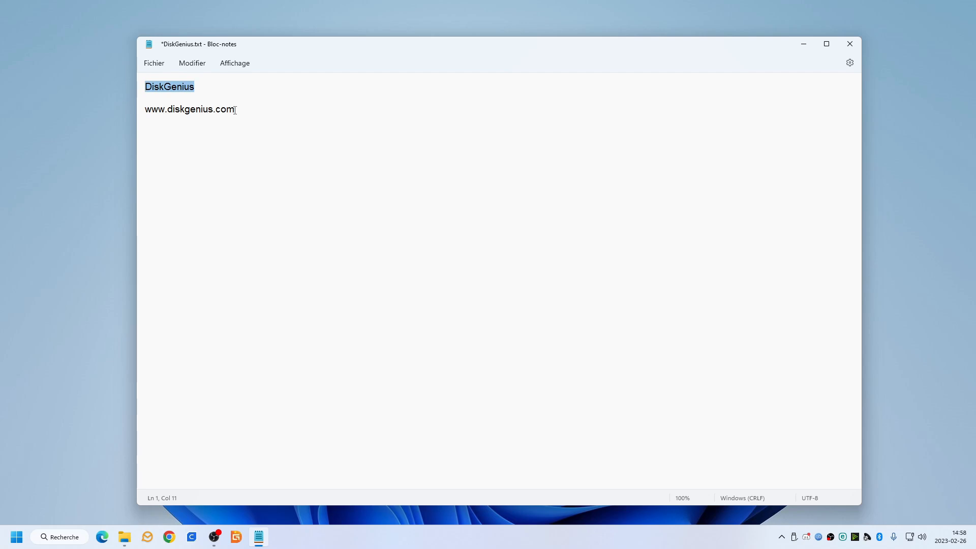
drag(235, 109, 151, 111)
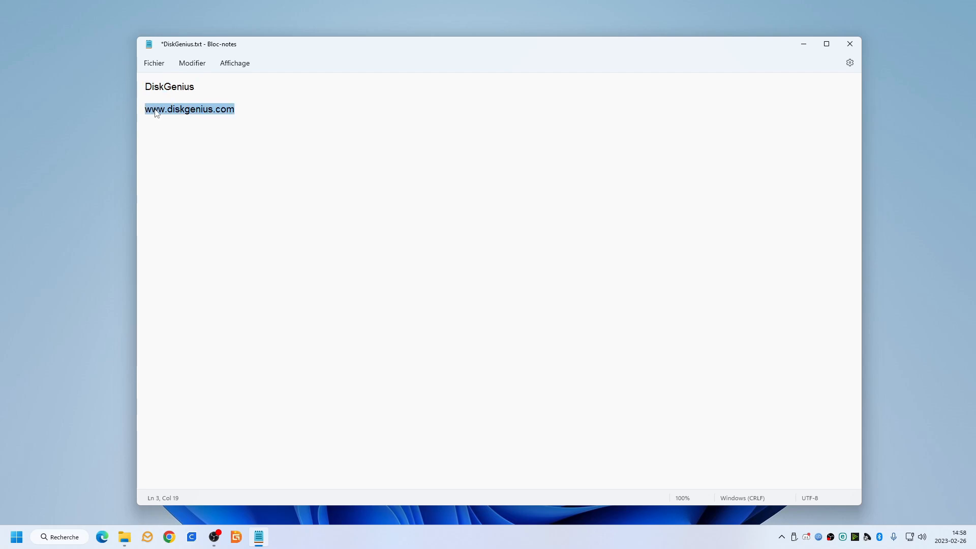
right_click(156, 112)
click(193, 162)
click(101, 537)
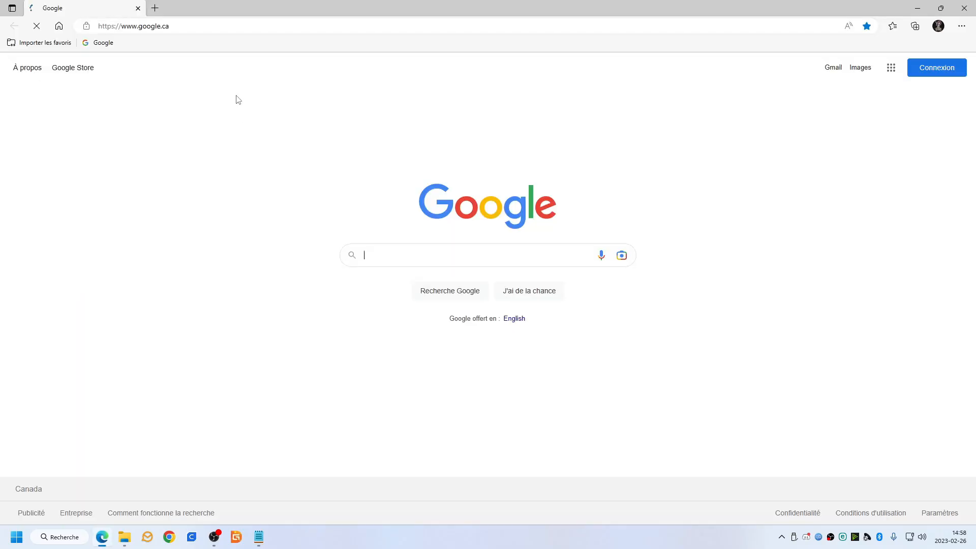
click(206, 29)
key(ctrl+v)
key(Return)
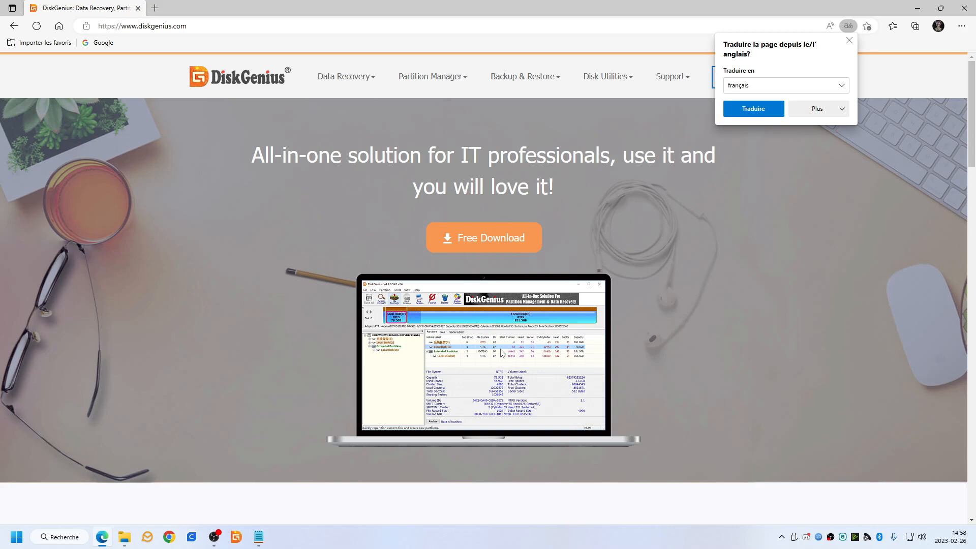
click(972, 6)
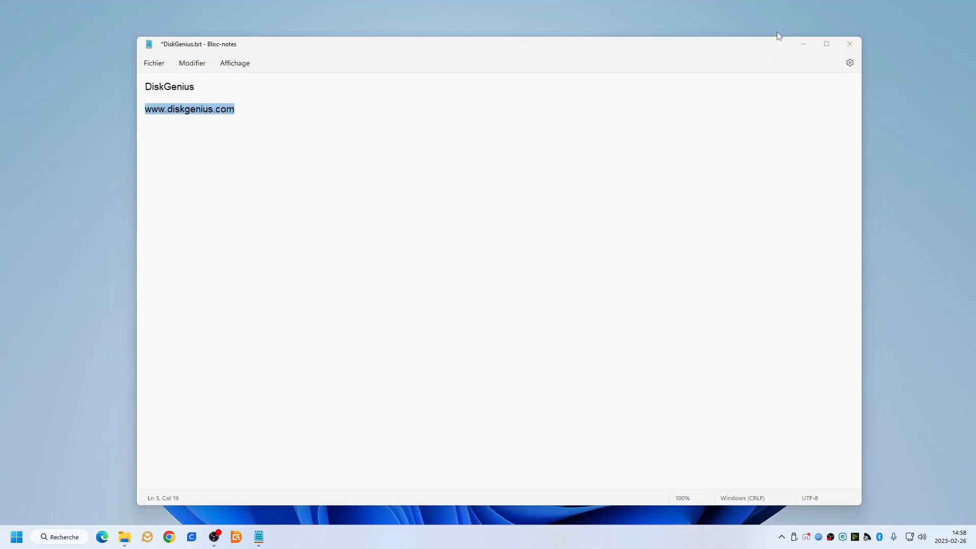
Minimize the note, launch DiskGenius and open the function that backs up a disk to an image file.
click(804, 43)
click(236, 537)
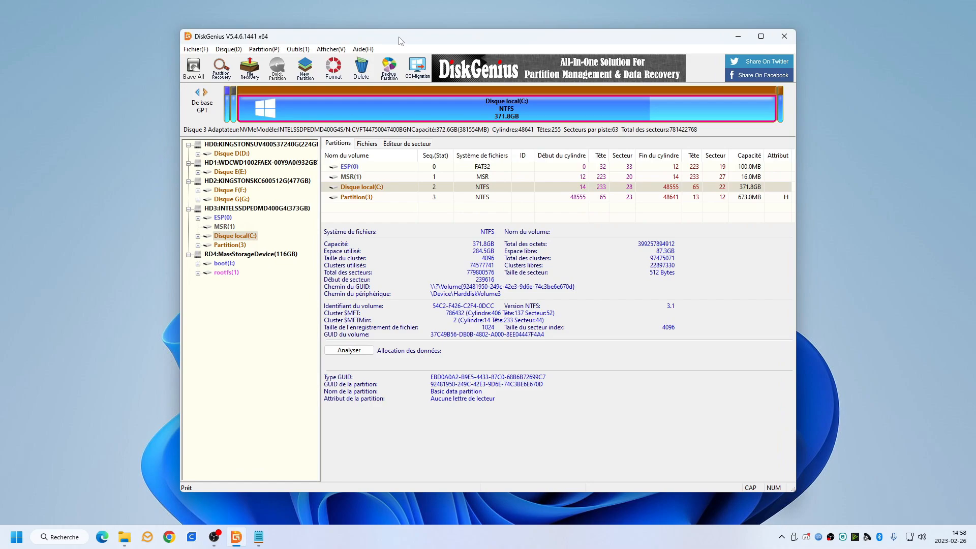
mouse_move(399, 37)
mouse_down()
mouse_move(420, 54)
mouse_move(393, 42)
mouse_up()
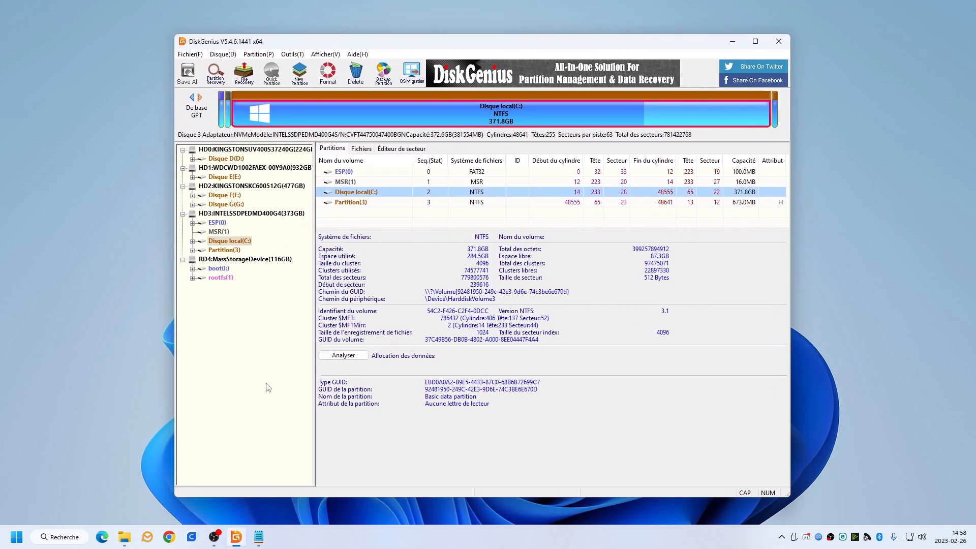
click(222, 55)
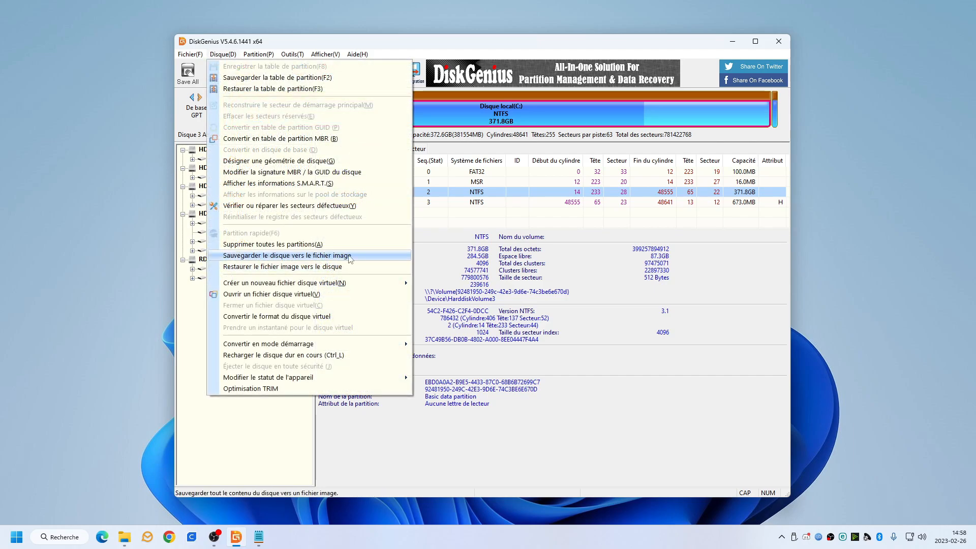
click(325, 257)
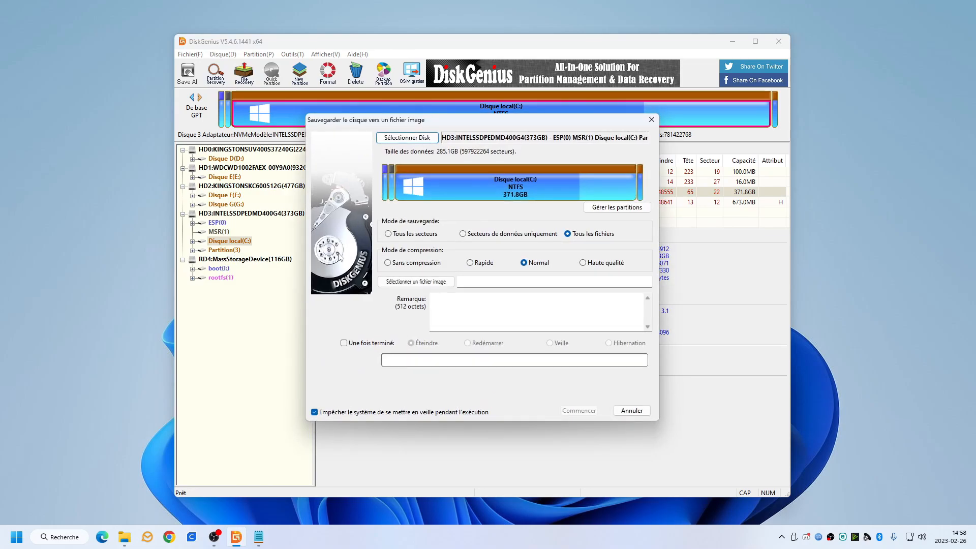
drag(461, 120, 498, 130)
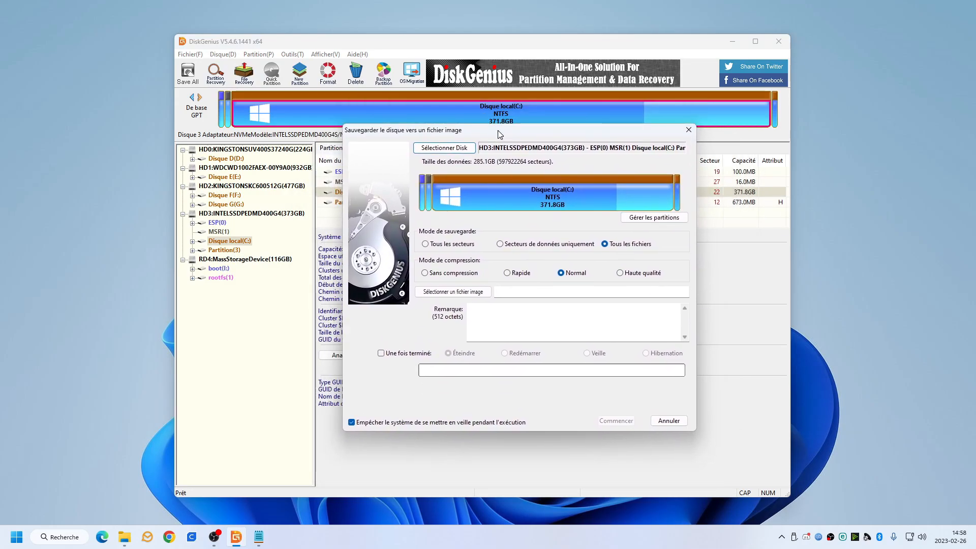
Choose the USB disk RD4:MassStorageDevice(116GB) with the rootfs partition as the backup's source disk.
click(449, 148)
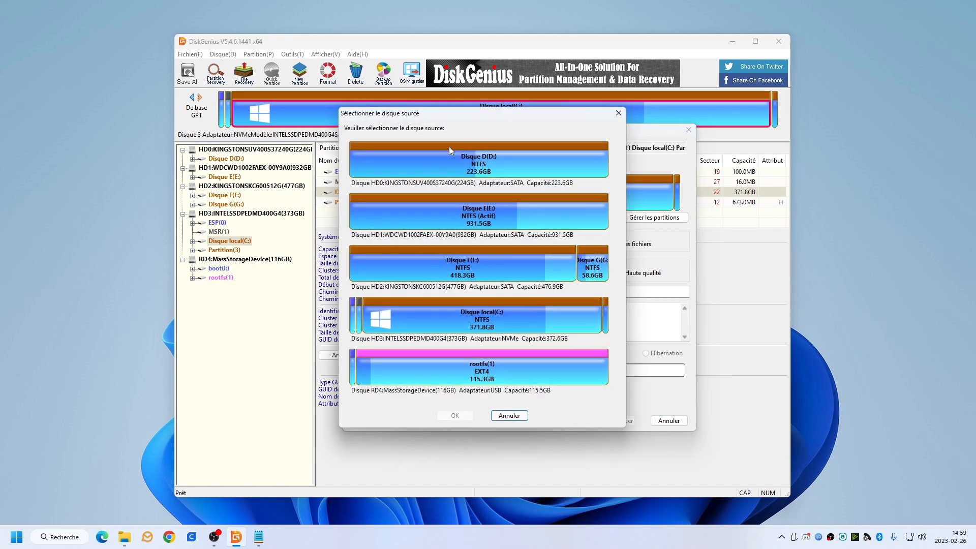
click(396, 367)
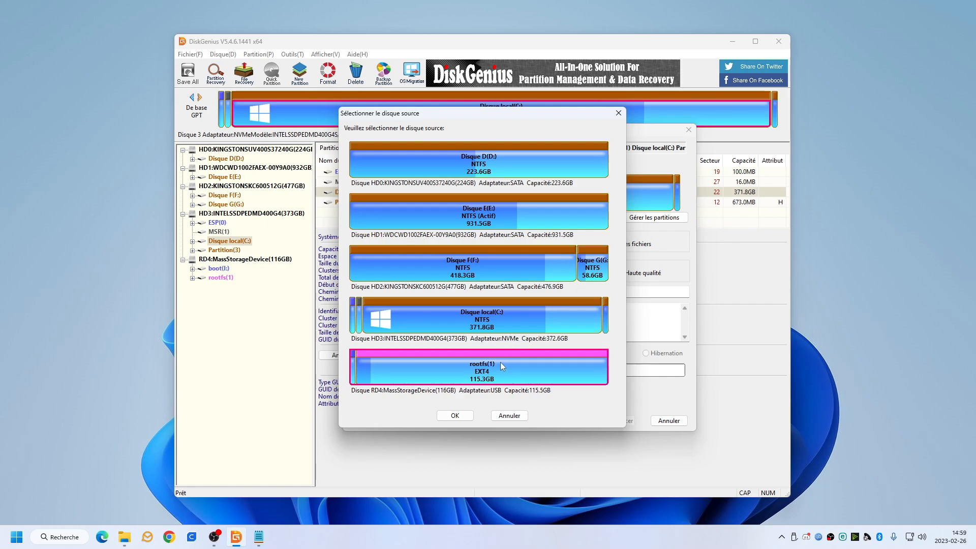
click(454, 415)
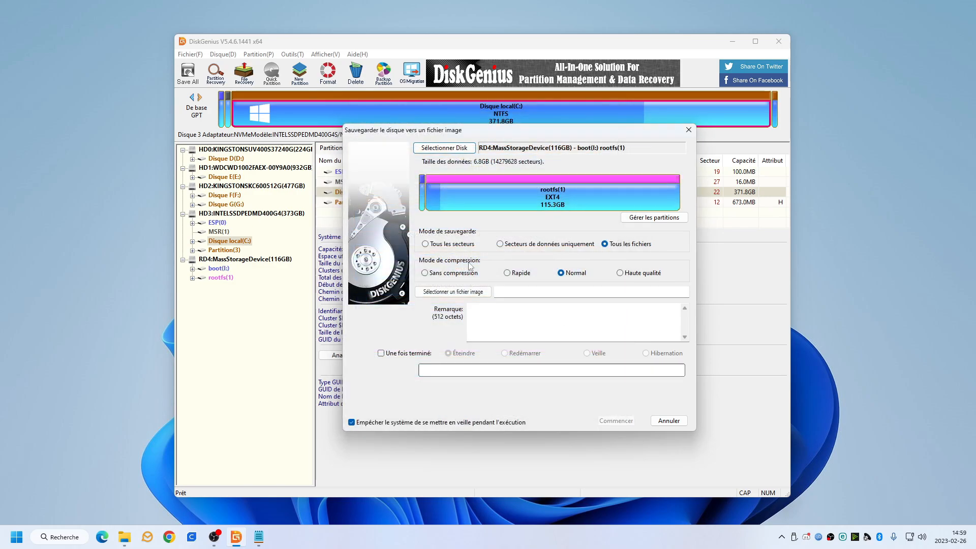
Set the backup's destination to an image file named flsun in the Downloads folder.
click(462, 294)
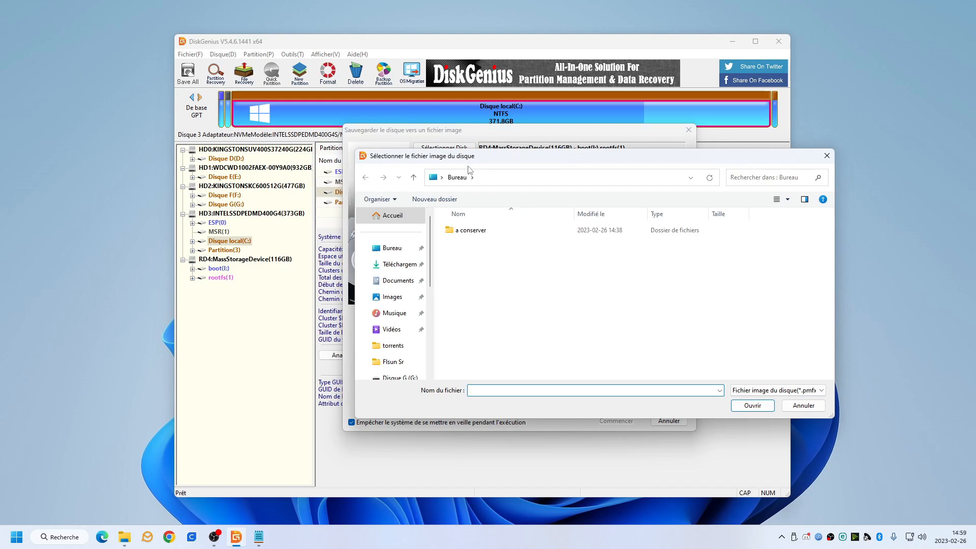
click(397, 264)
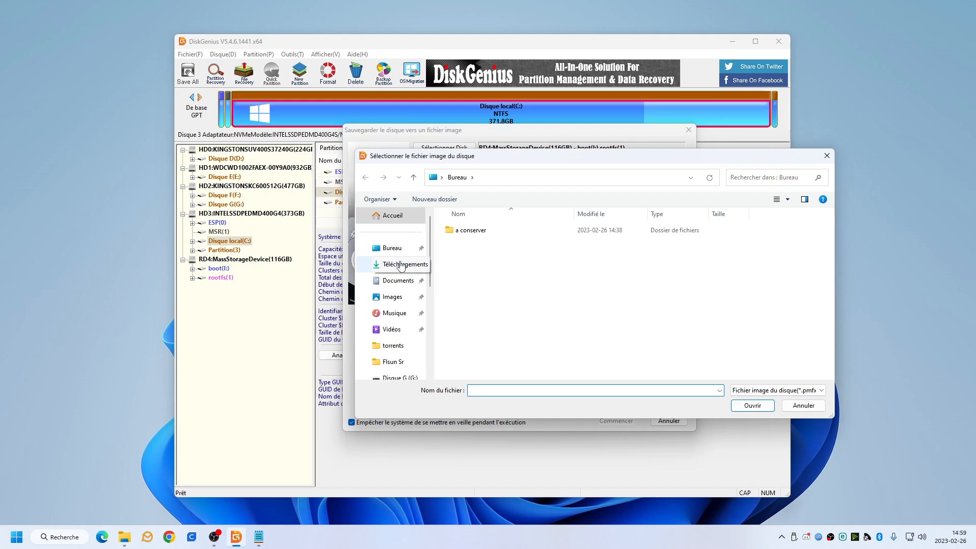
click(484, 391)
text(flsu)
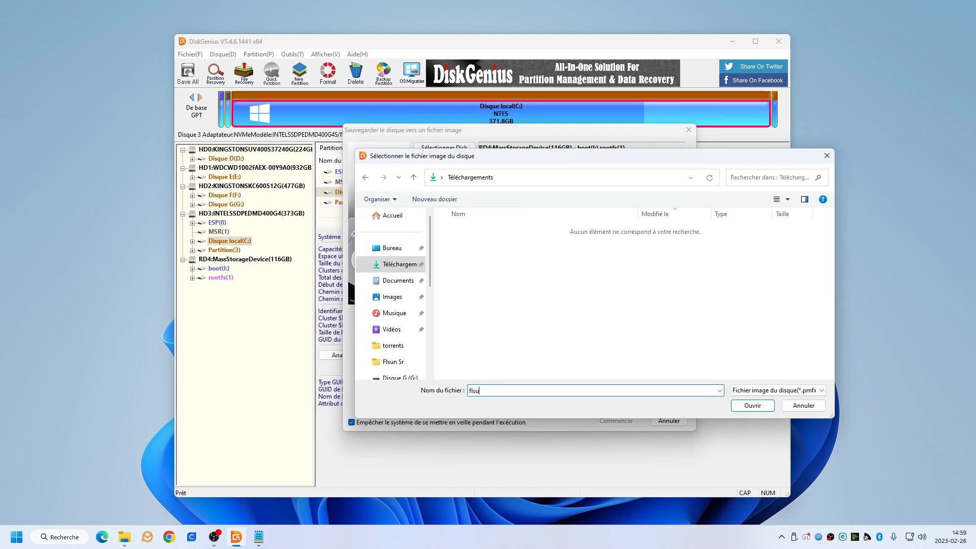
text(n)
click(737, 408)
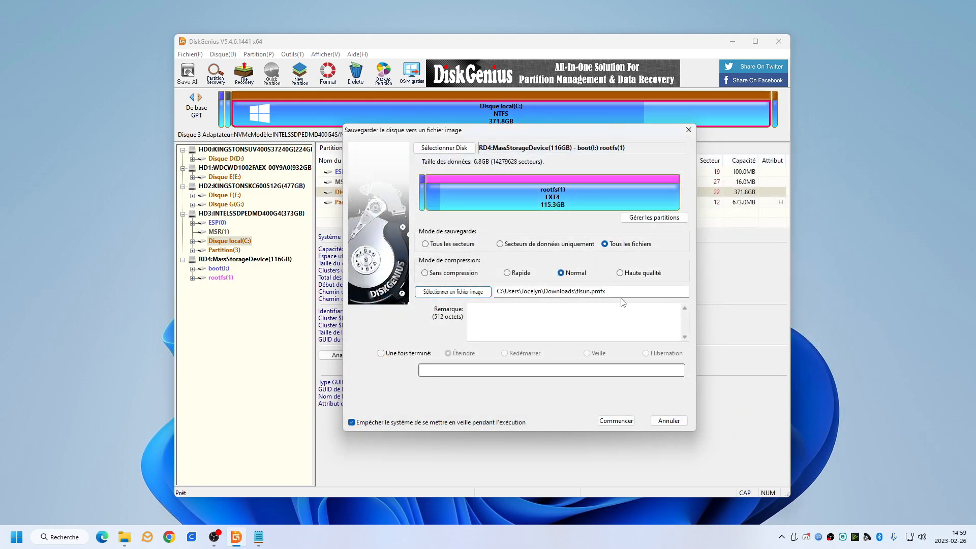
Run the disk backup to flsun.pmfx with all-files mode and normal compression, and finish the completed backup.
drag(608, 292, 579, 291)
click(634, 292)
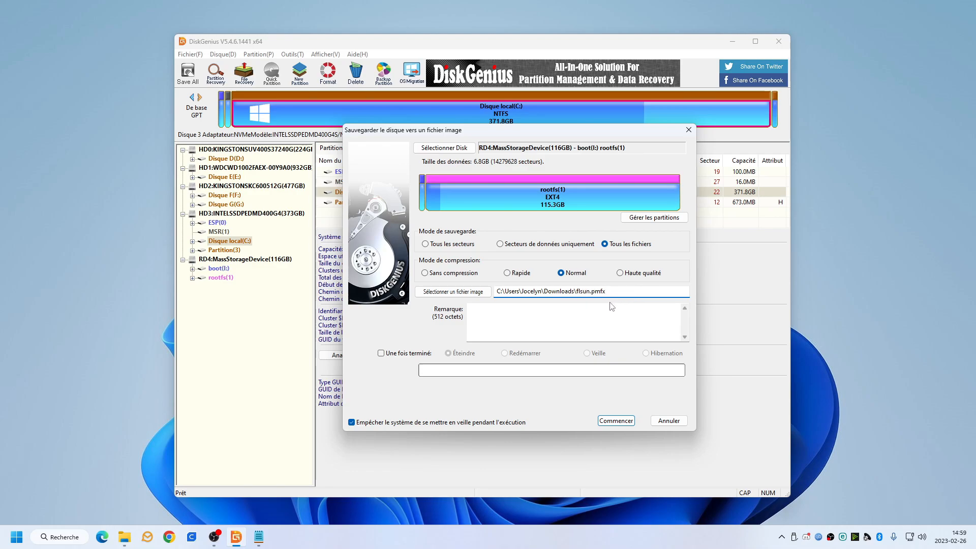
click(615, 421)
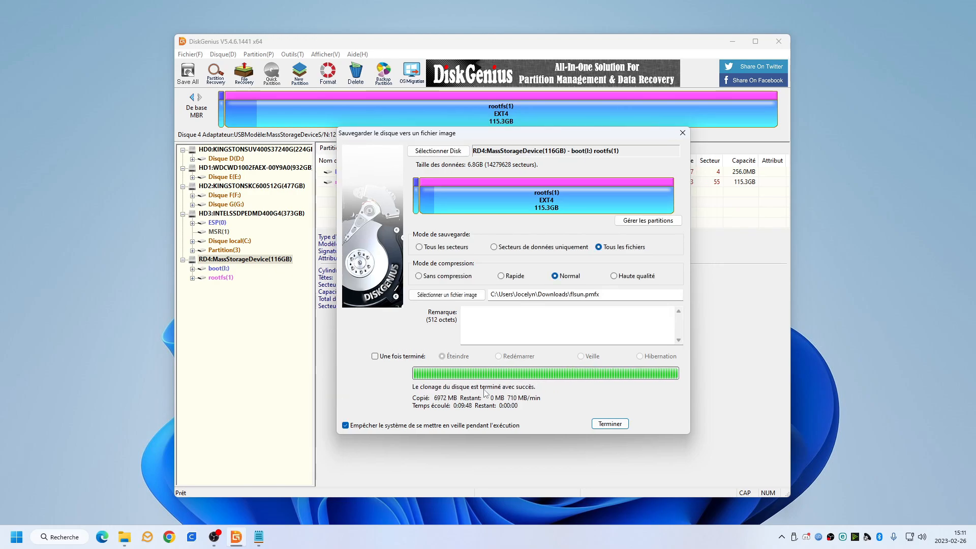
click(608, 425)
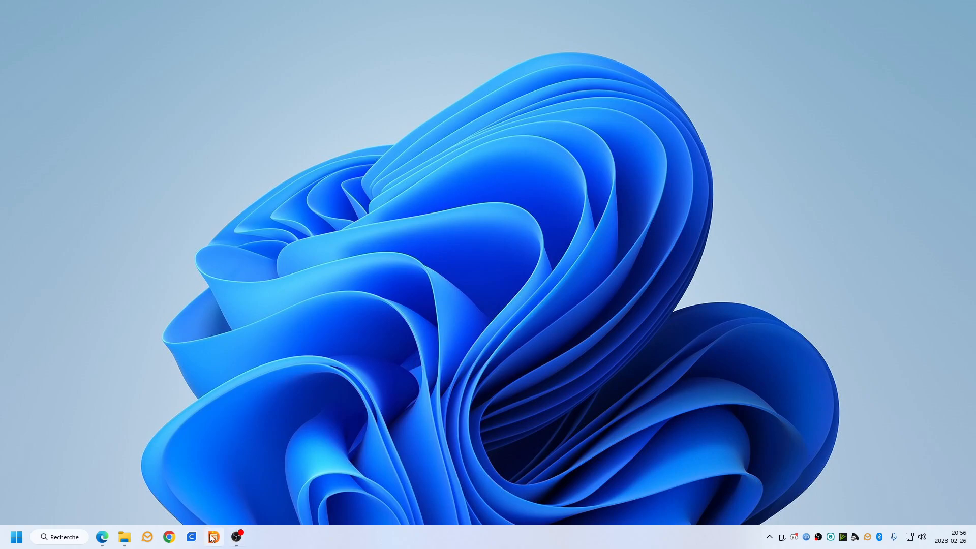
Switch to File Explorer, inspect the contents of the USB drive (I:), return to Ce PC and minimize the window.
mouse_move(125, 537)
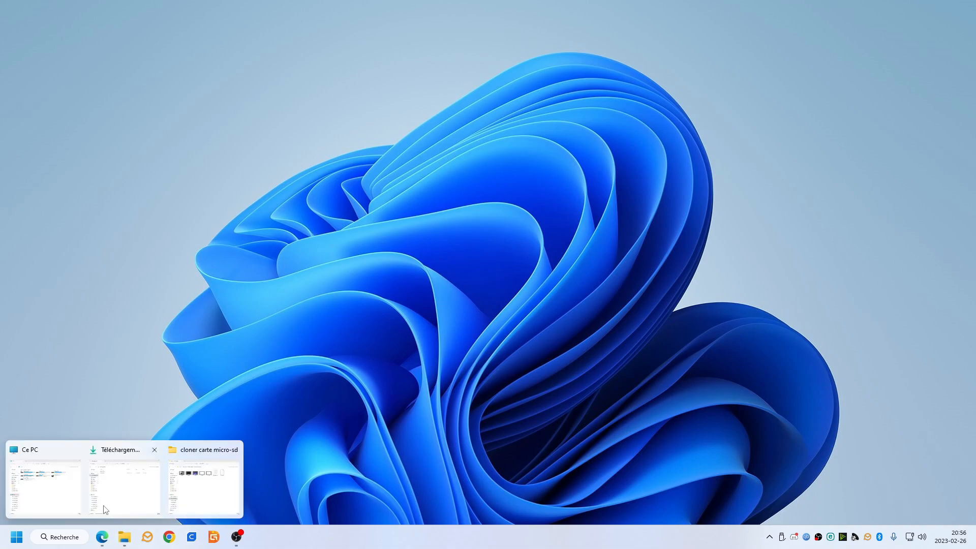
mouse_move(145, 502)
click(45, 487)
click(407, 208)
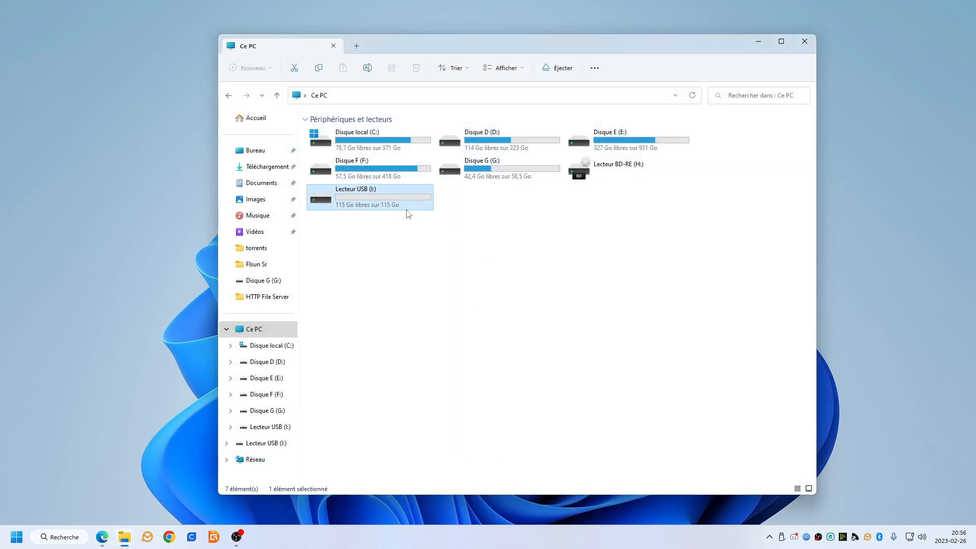
double_click(404, 209)
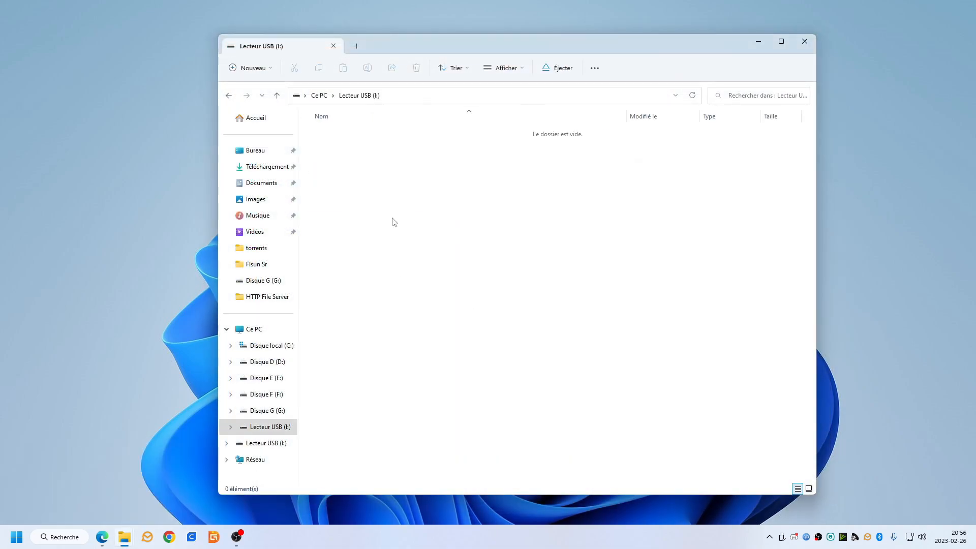
click(320, 96)
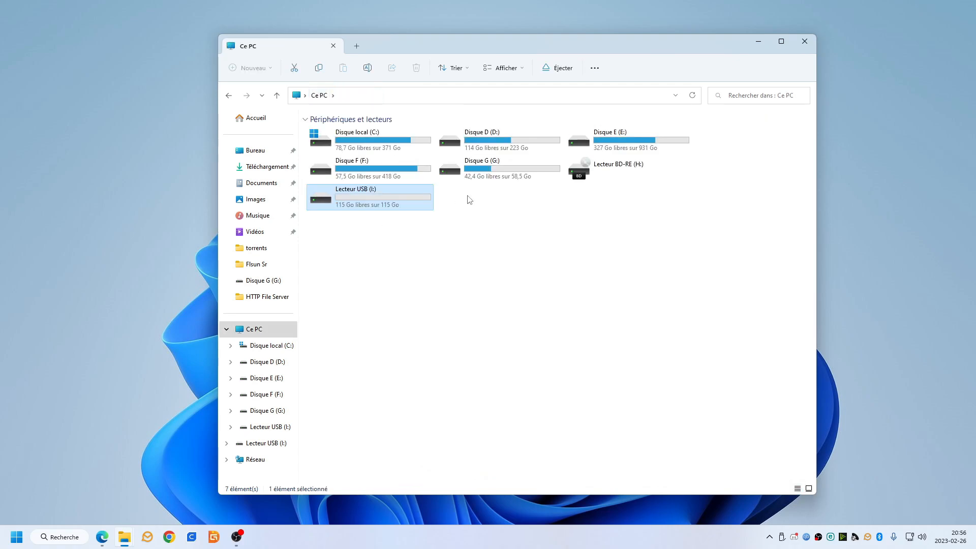
click(759, 44)
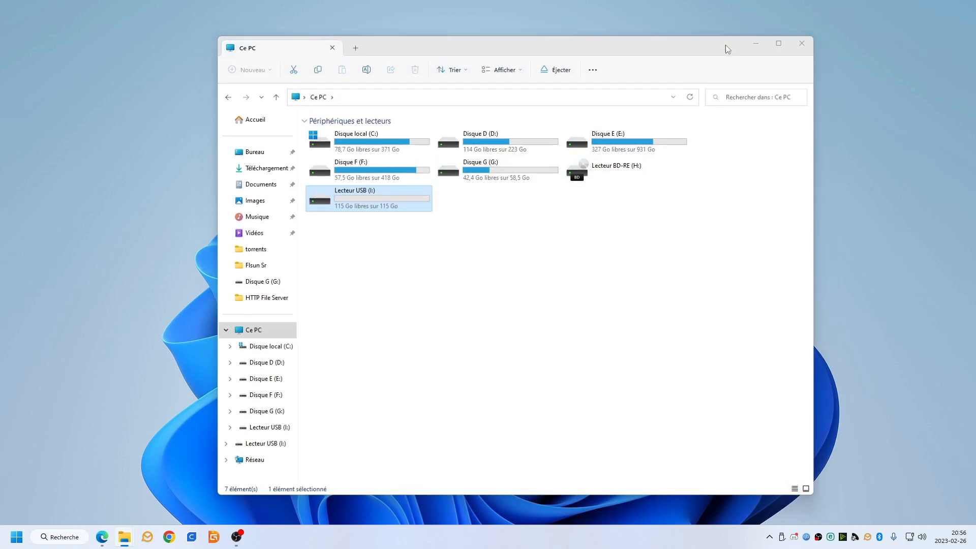
Launch DiskGenius, open the function that restores an image file to a disk, and load flsun.pmfx from the Downloads folder.
click(214, 537)
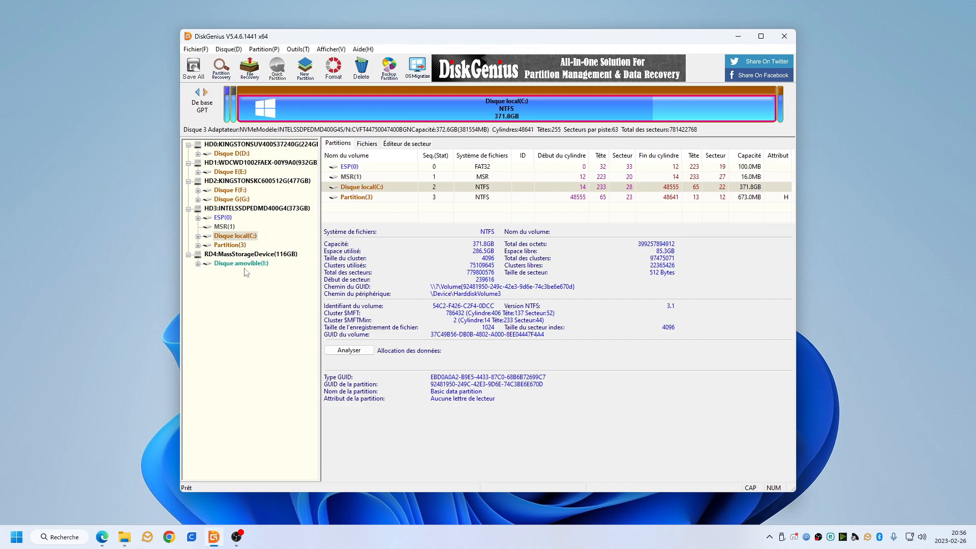
click(225, 49)
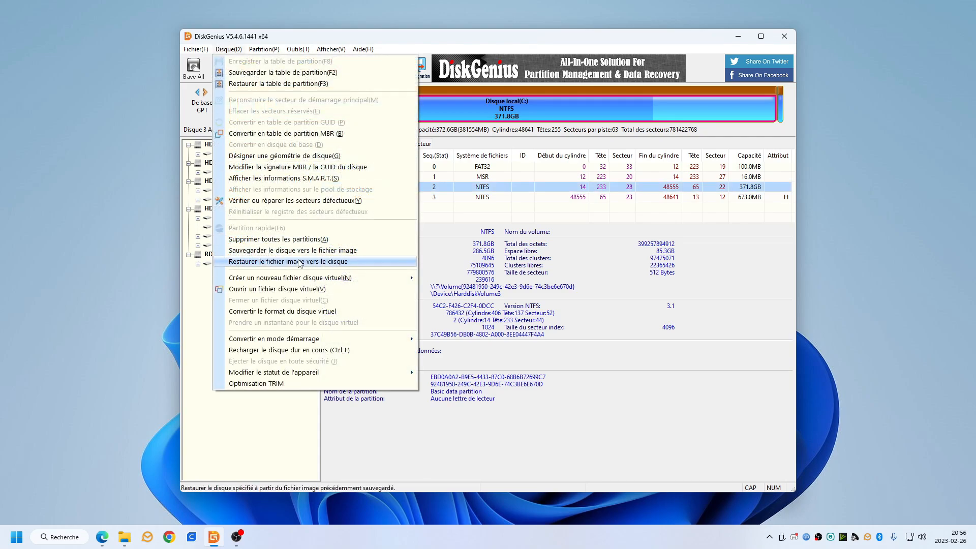
click(329, 262)
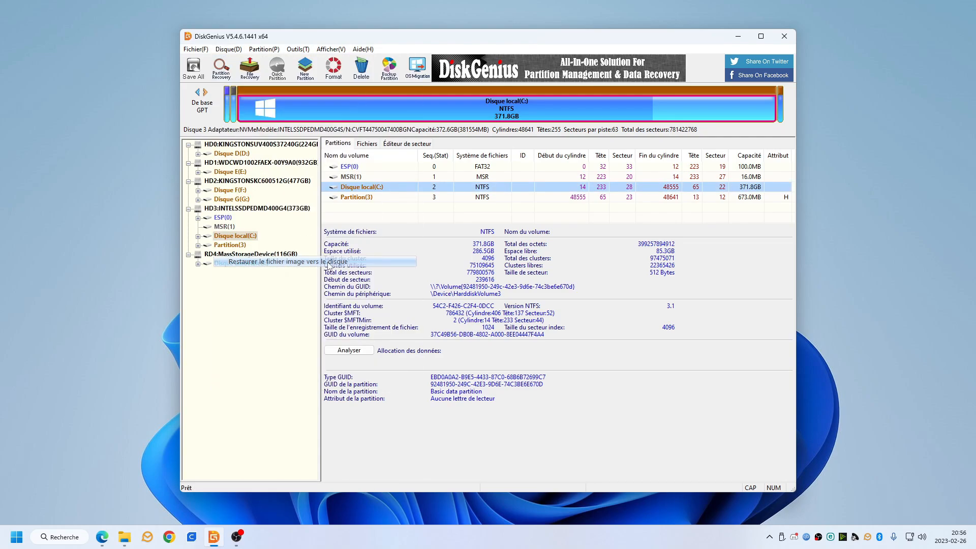
click(440, 231)
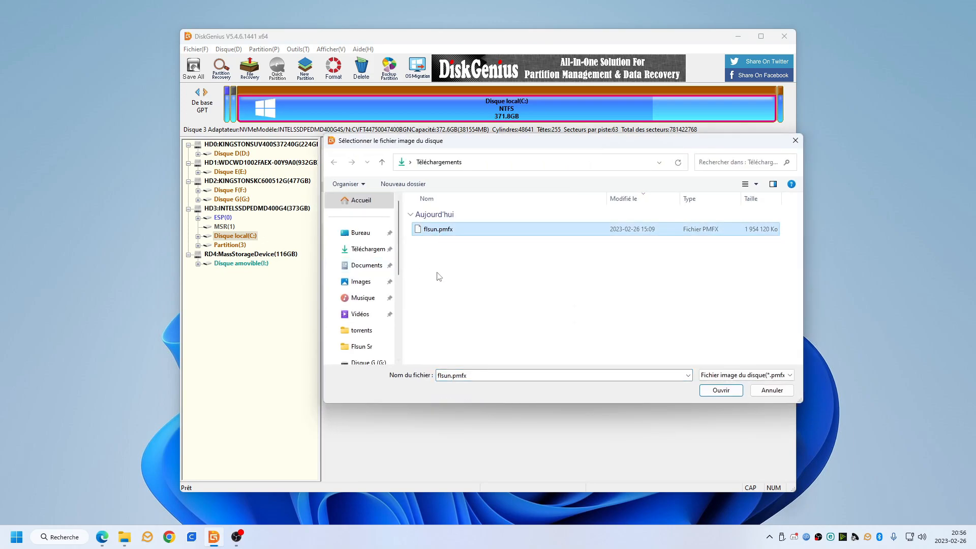
double_click(449, 231)
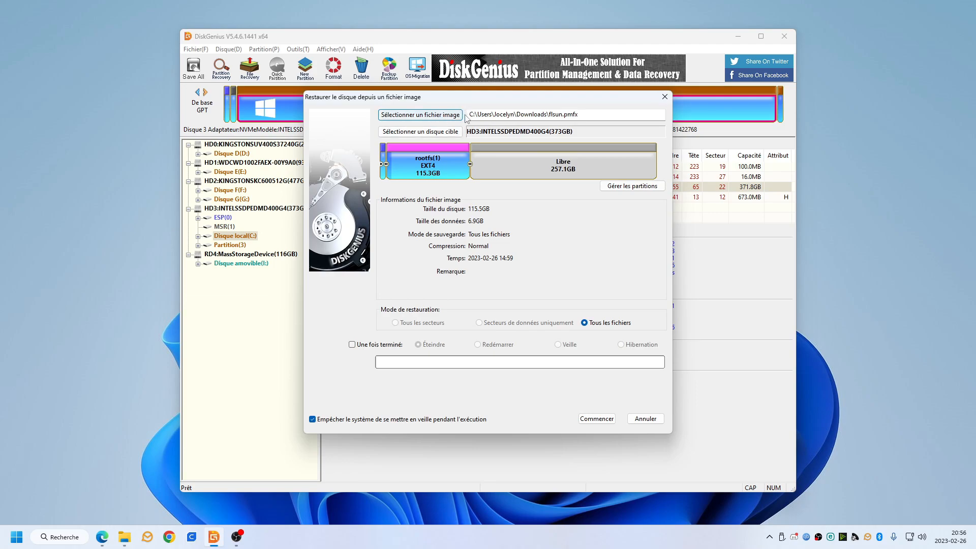
drag(590, 114, 468, 110)
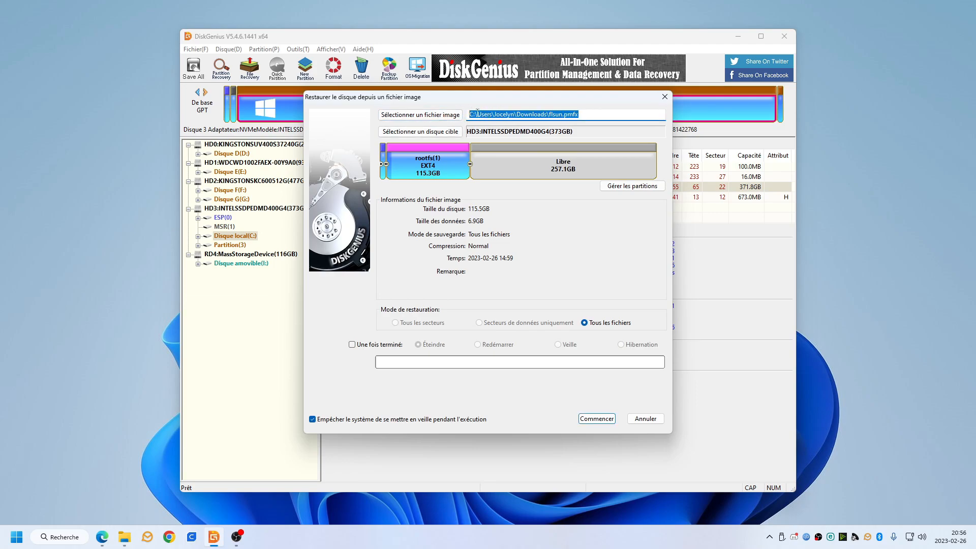
Set the USB disk RD4:MassStorageDevice(116GB) as the target disk of the restore.
click(408, 132)
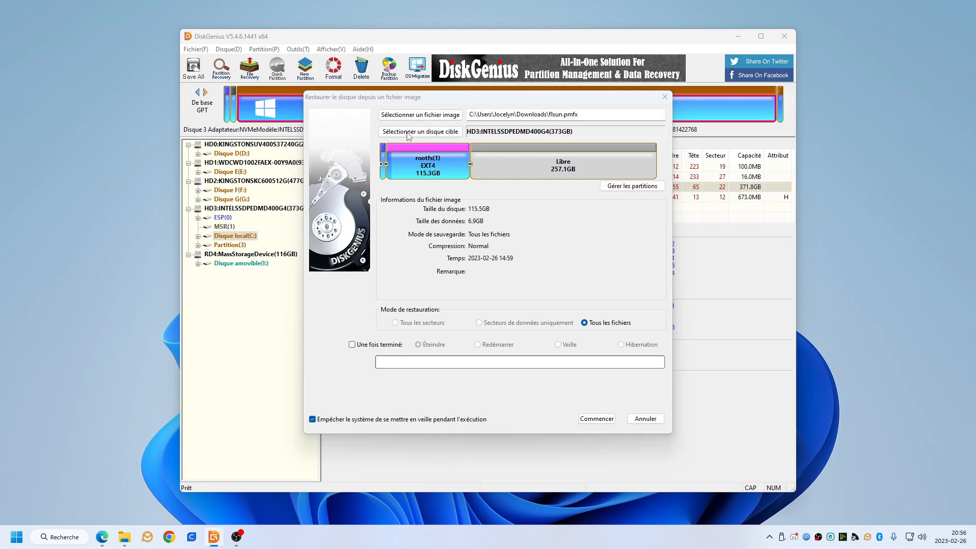
click(529, 332)
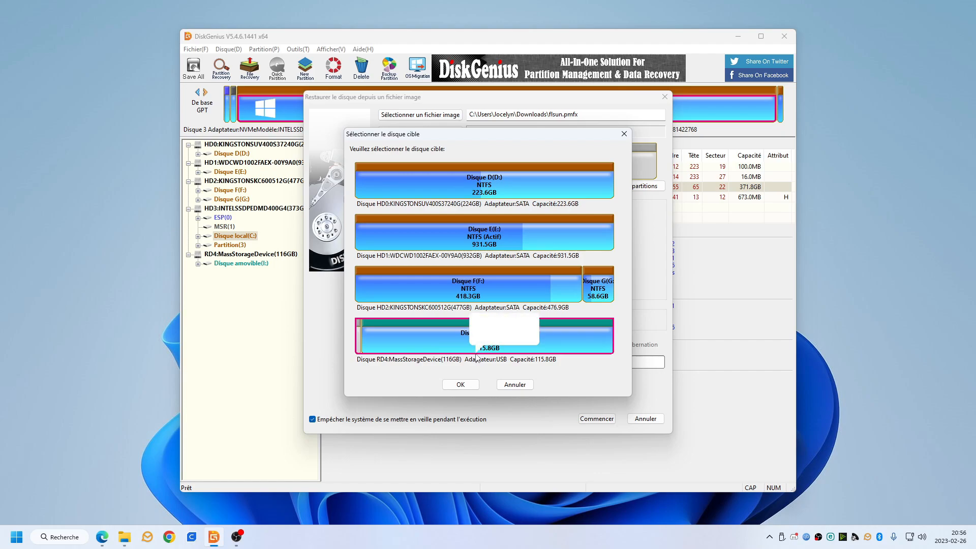
click(461, 385)
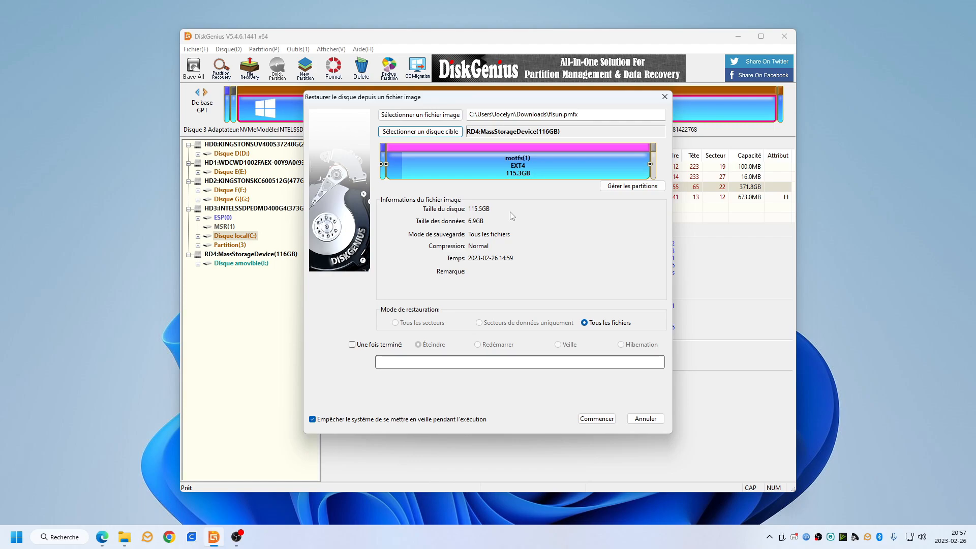
Run the restore of flsun.pmfx, accept overwriting the target disk's files, and close DiskGenius once the restore is complete.
drag(481, 117, 579, 114)
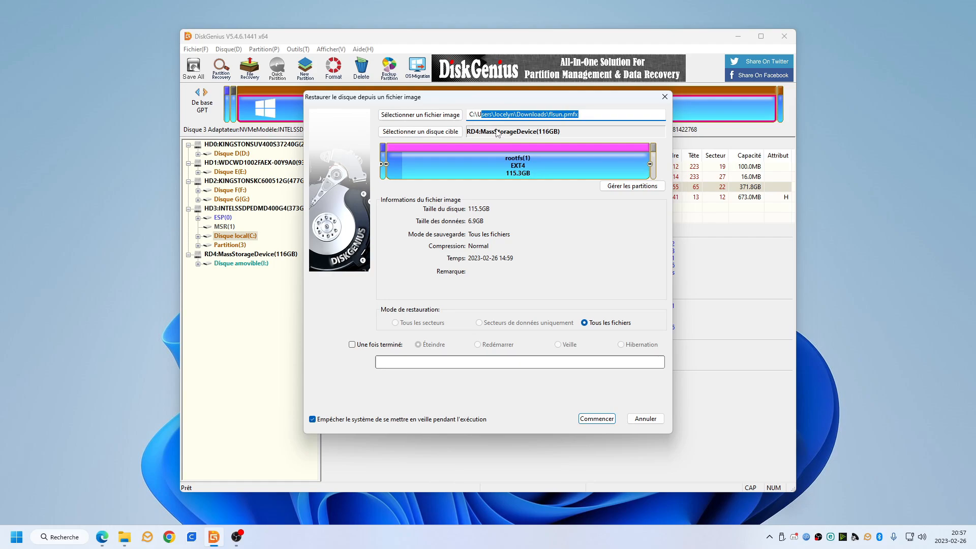
click(591, 419)
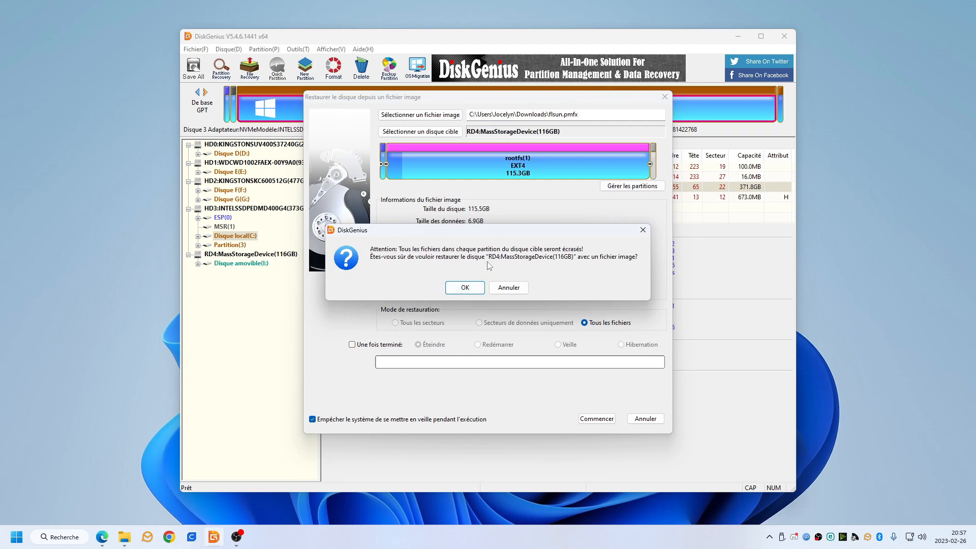
click(473, 292)
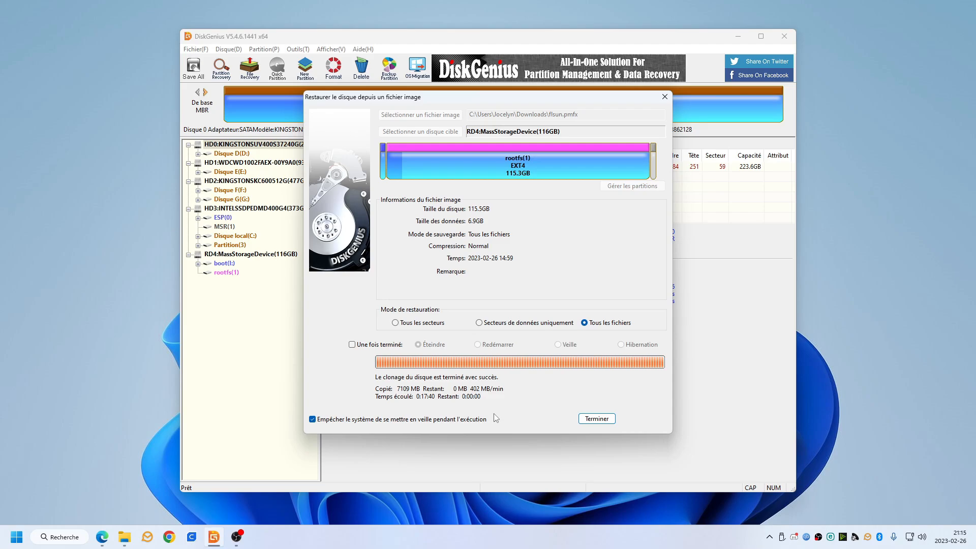
click(594, 421)
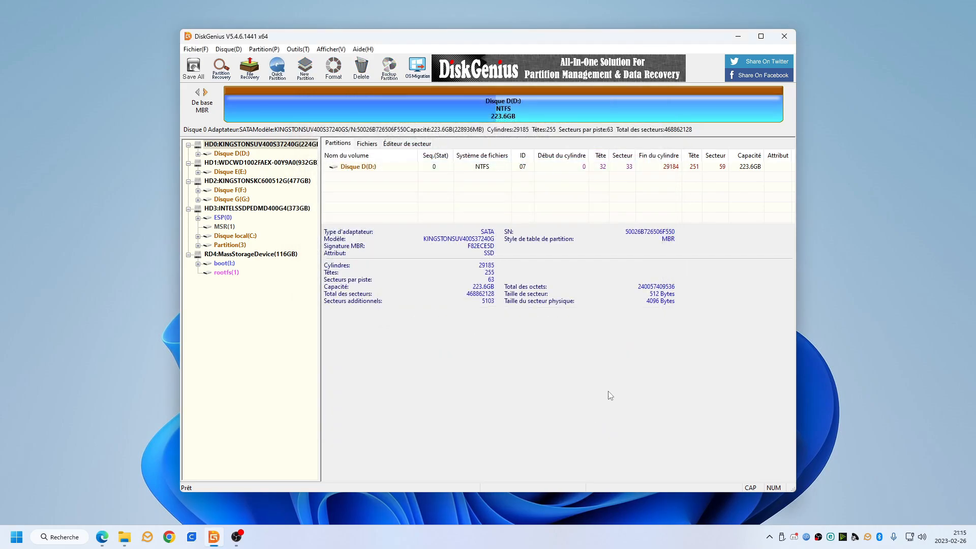
click(785, 36)
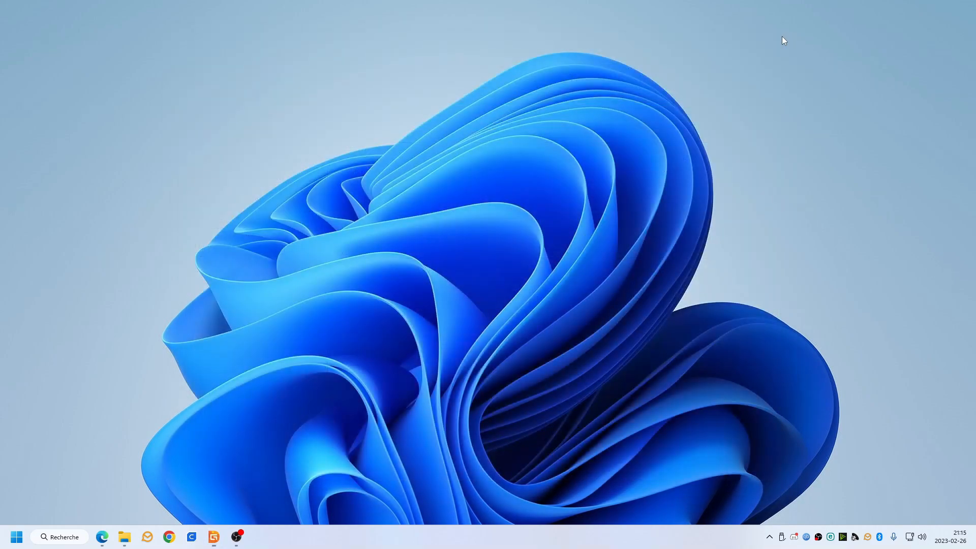
Switch to File Explorer, close the separate boot (I:) window and select the boot (I:) drive in Ce PC to check it.
mouse_move(122, 545)
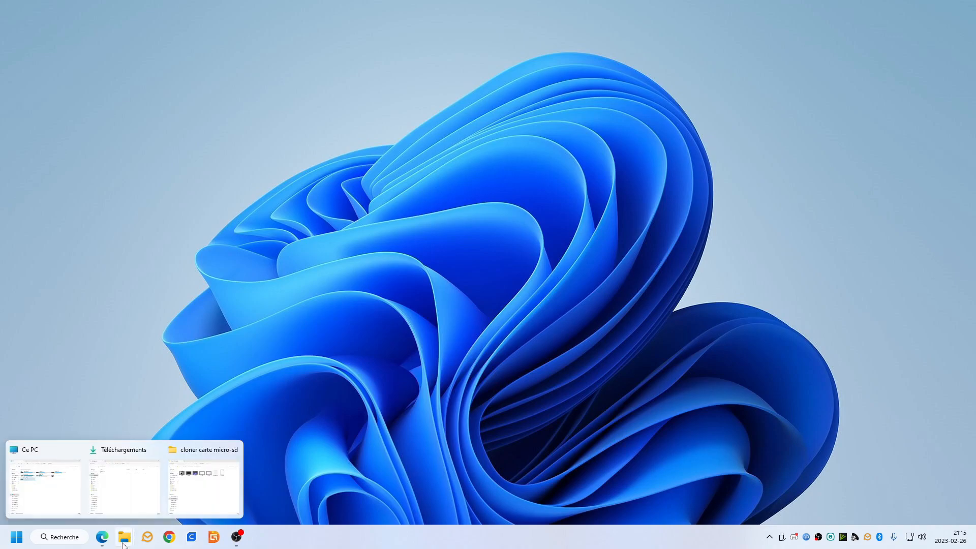
click(56, 489)
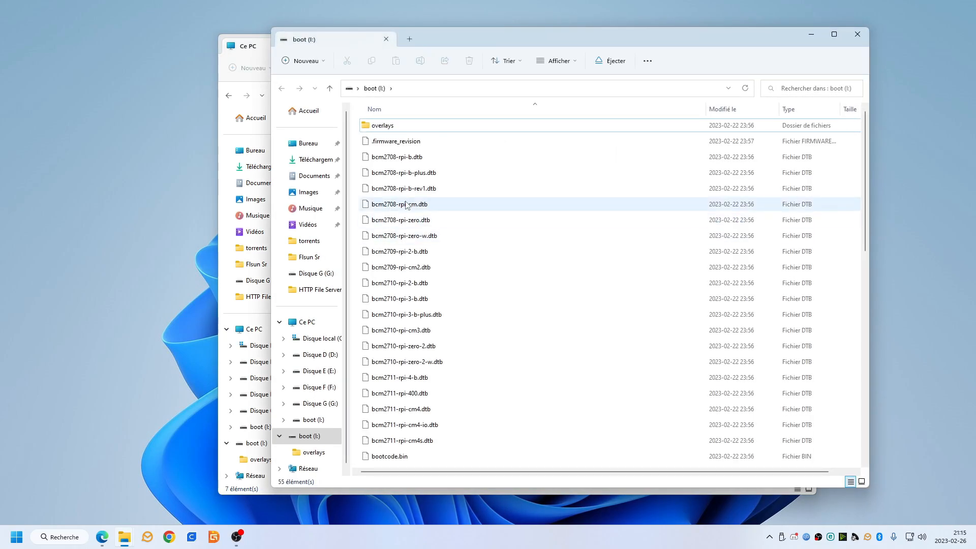
click(857, 34)
click(371, 208)
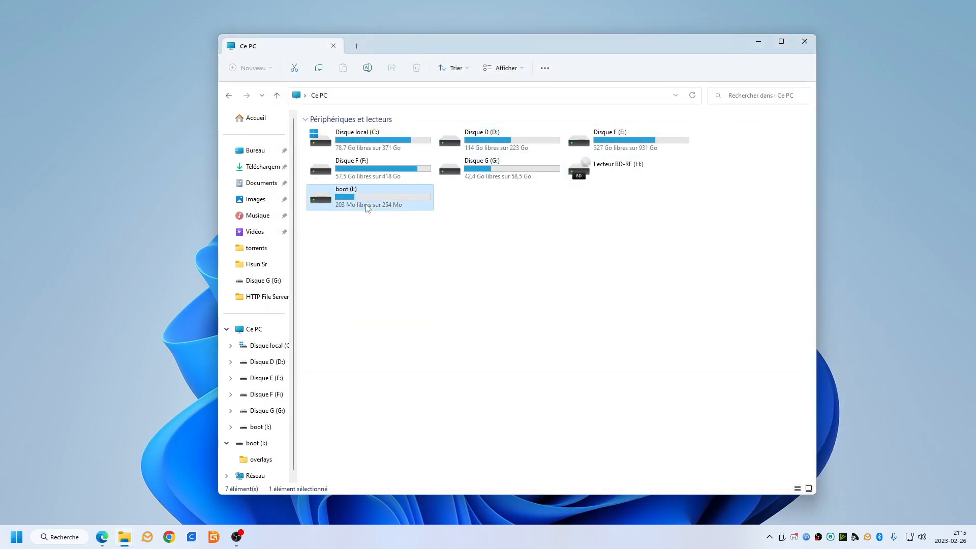